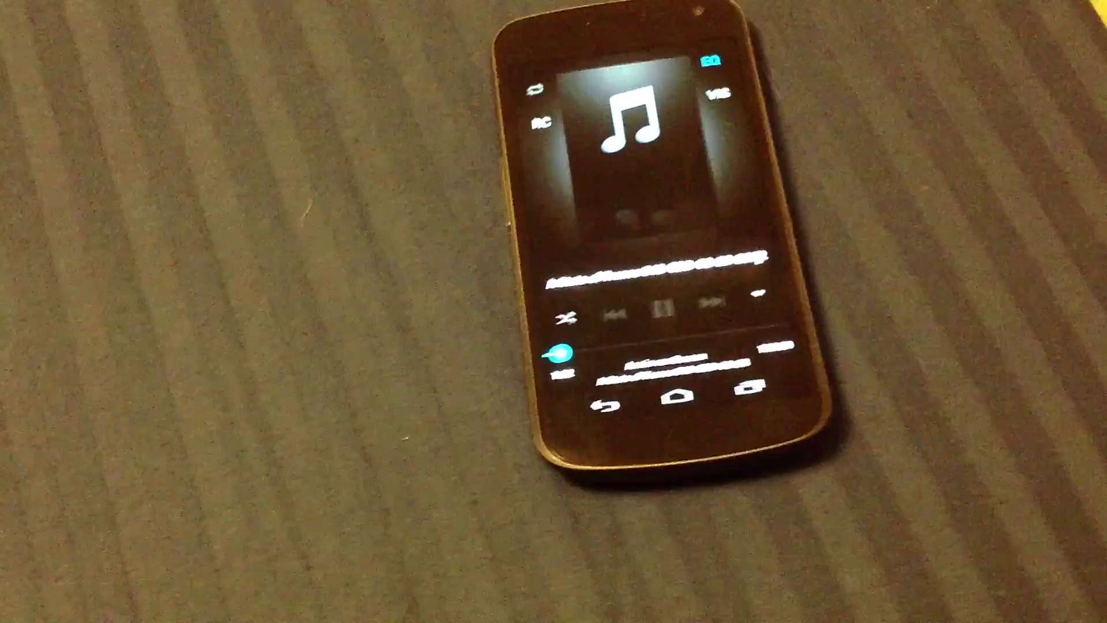
Pause the streaming trance track on the Now Playing screen at about 1:25.
left_click(663, 309)
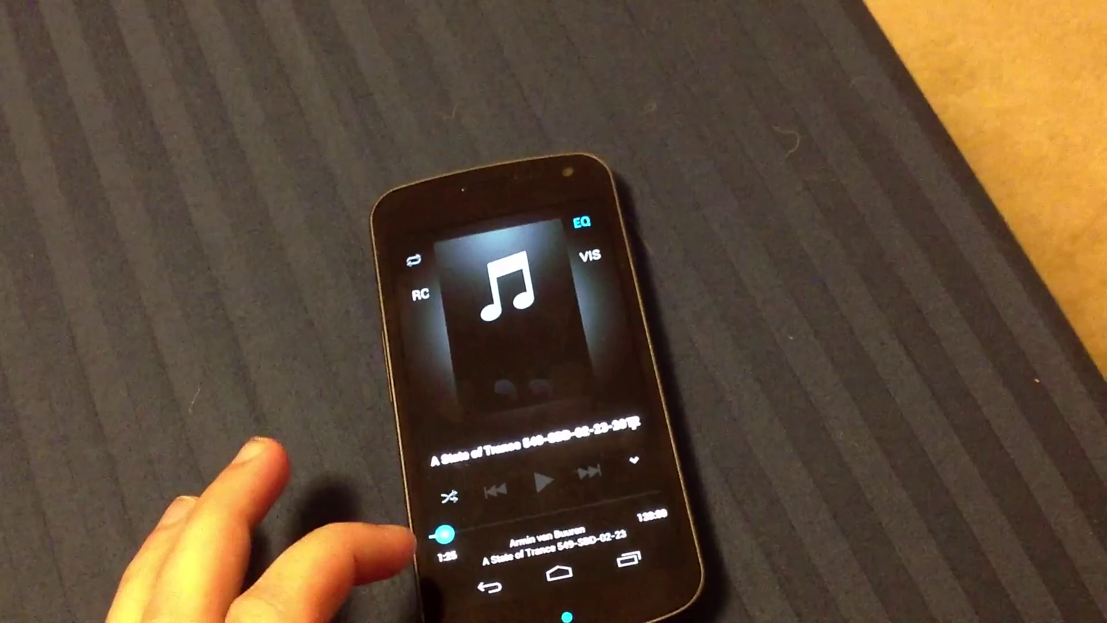
Pin A State Of Trance Episode 542 from Recently added and play it now.
left_click(467, 553)
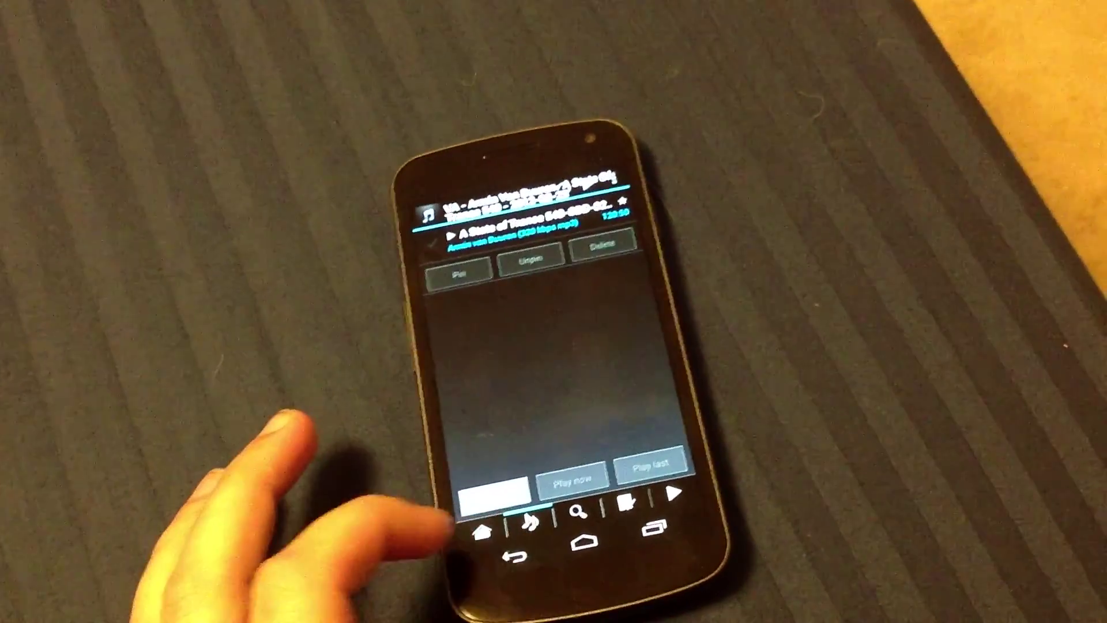
left_click(515, 554)
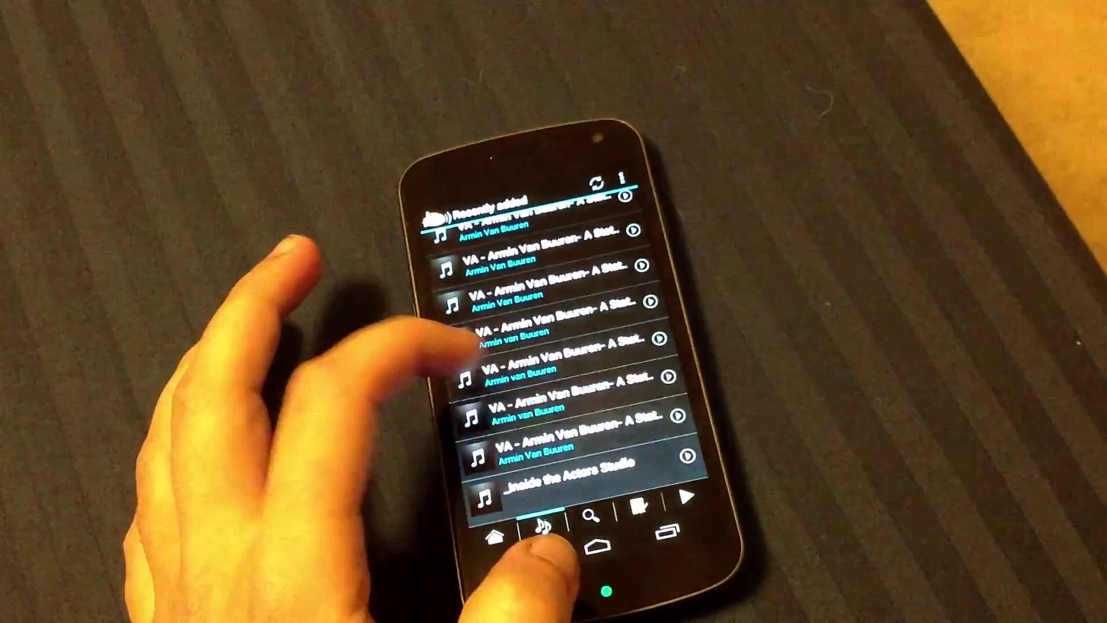
left_click(543, 529)
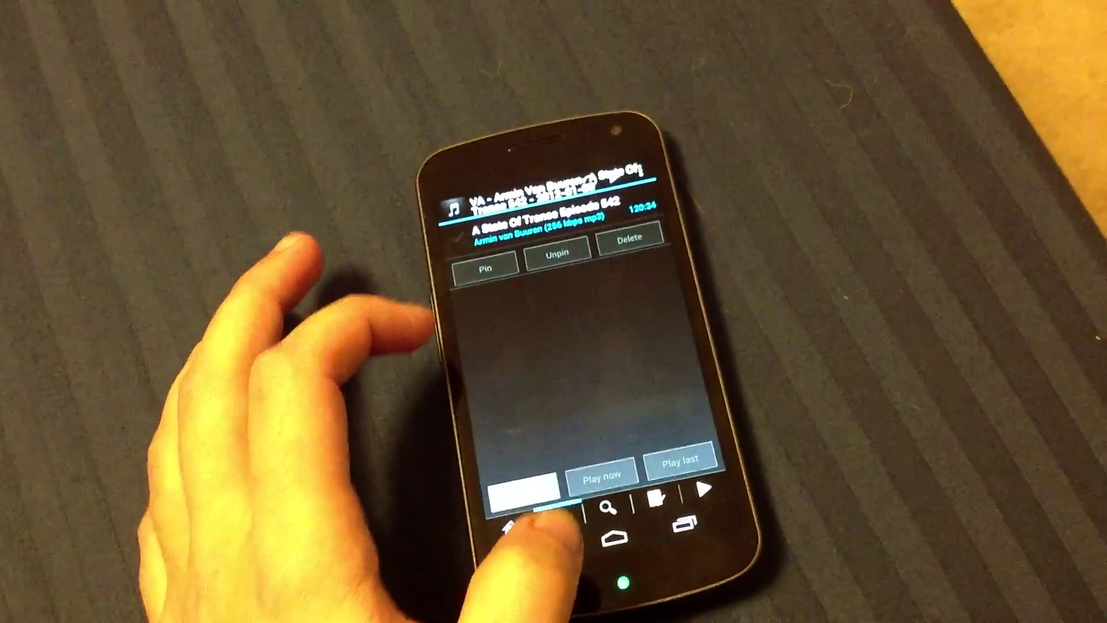
left_click(485, 268)
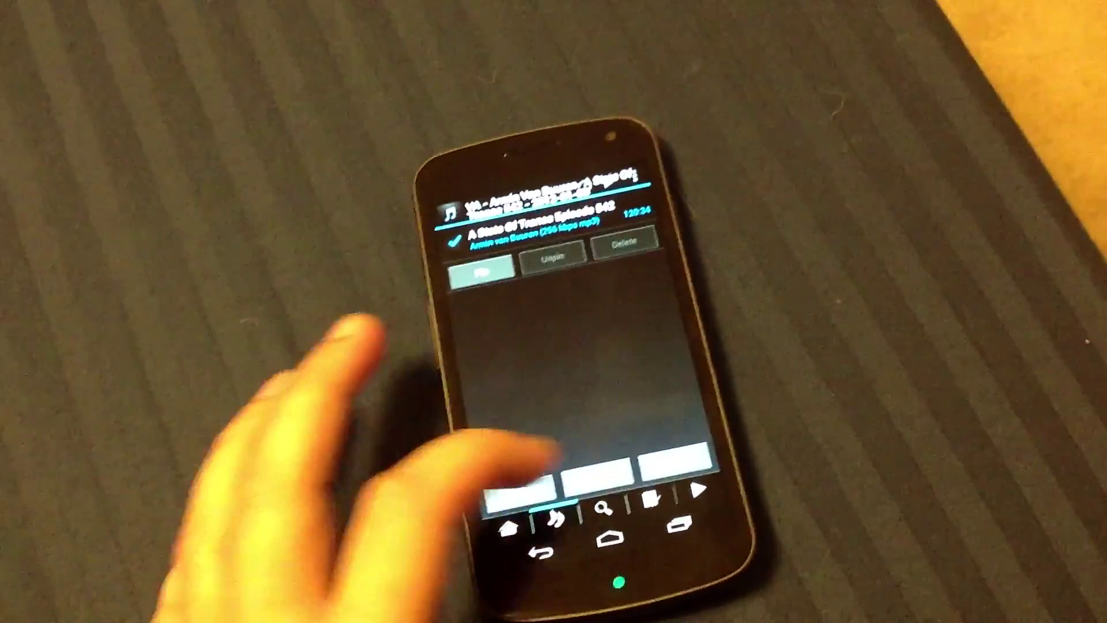
left_click(596, 472)
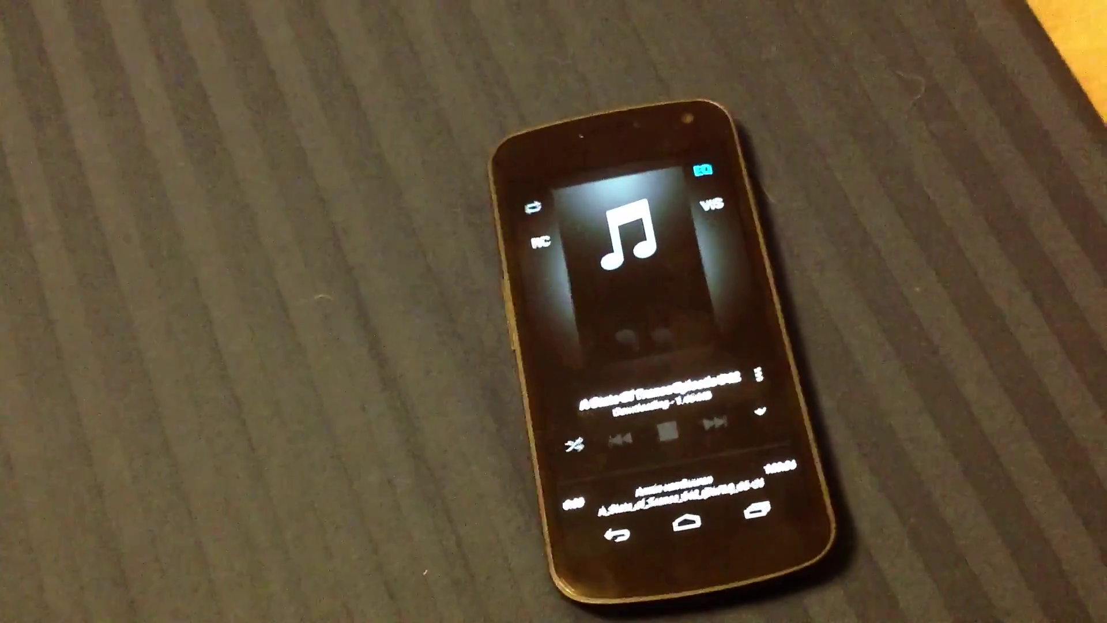